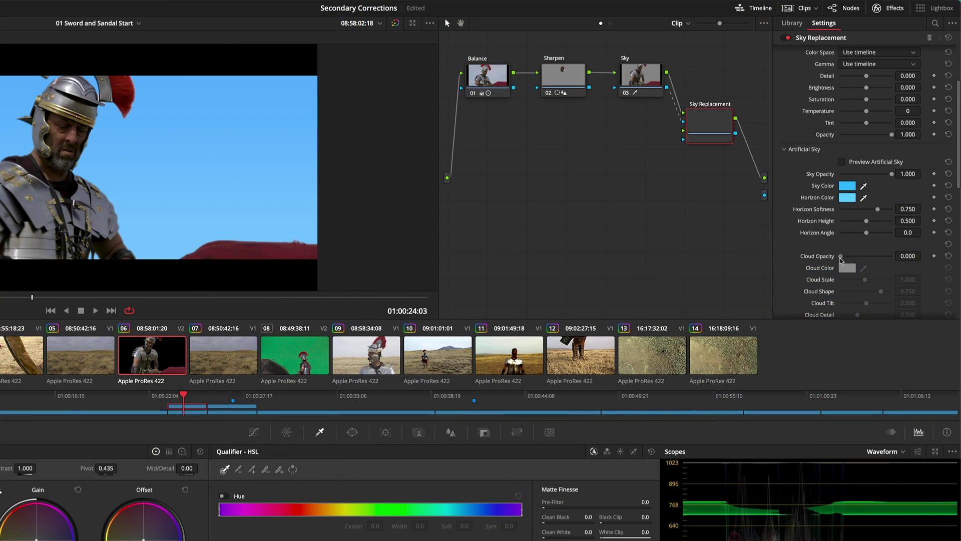
Raise the sky's Cloud Opacity, then switch Magic Mask to Object mode for the truck
drag(841, 256, 854, 257)
scroll(866, 228, down, 5)
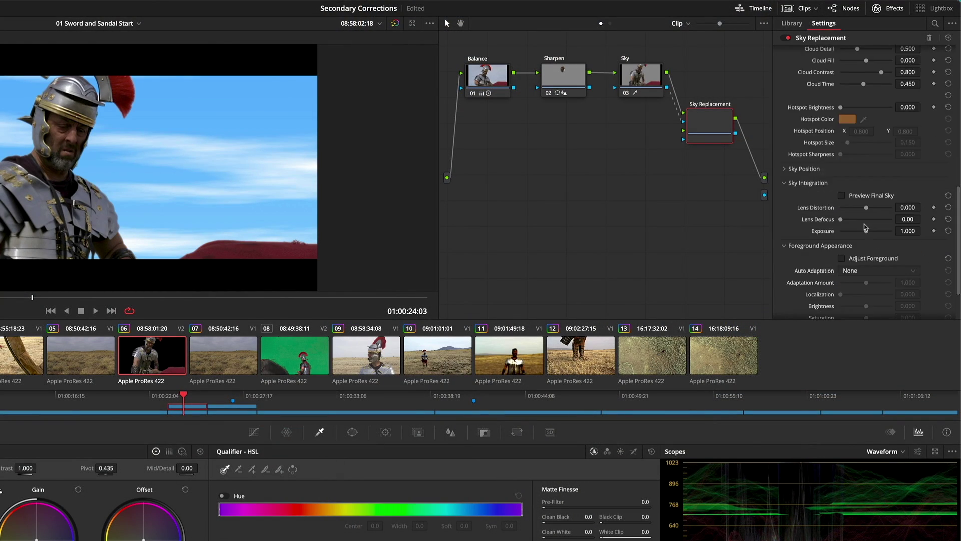
click(749, 307)
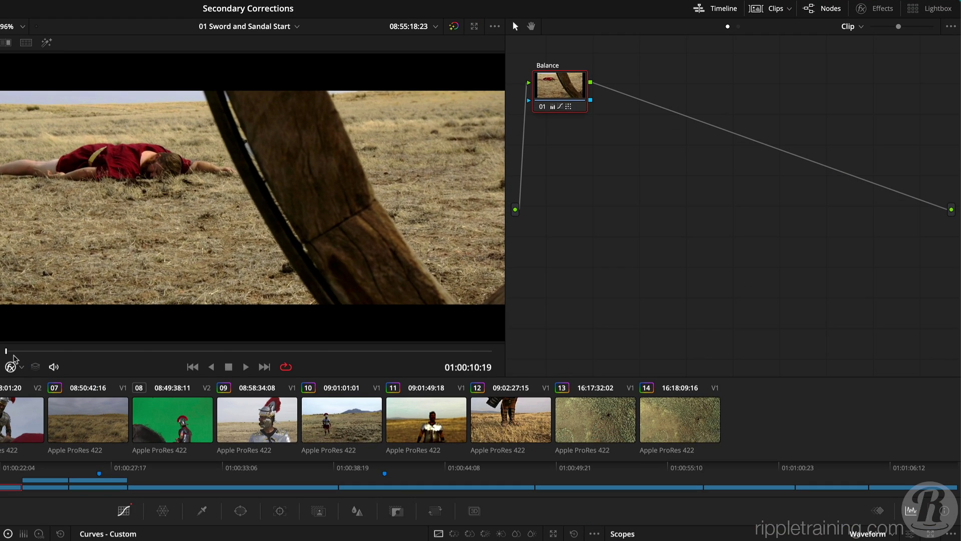
Scrub shot 04 a few frames and later in the clip to preview the wagon-wheel action
drag(316, 247, 318, 250)
mouse_move(12, 354)
mouse_down()
mouse_move(464, 361)
mouse_move(466, 354)
mouse_move(6, 351)
mouse_up()
Compare the shot with Balance bypassed, then add serial node 02 labelled 'Depth Map'
key(ctrl+d)
key(ctrl+d)
key(ctrl+d)
key(ctrl+d)
key(alt+s)
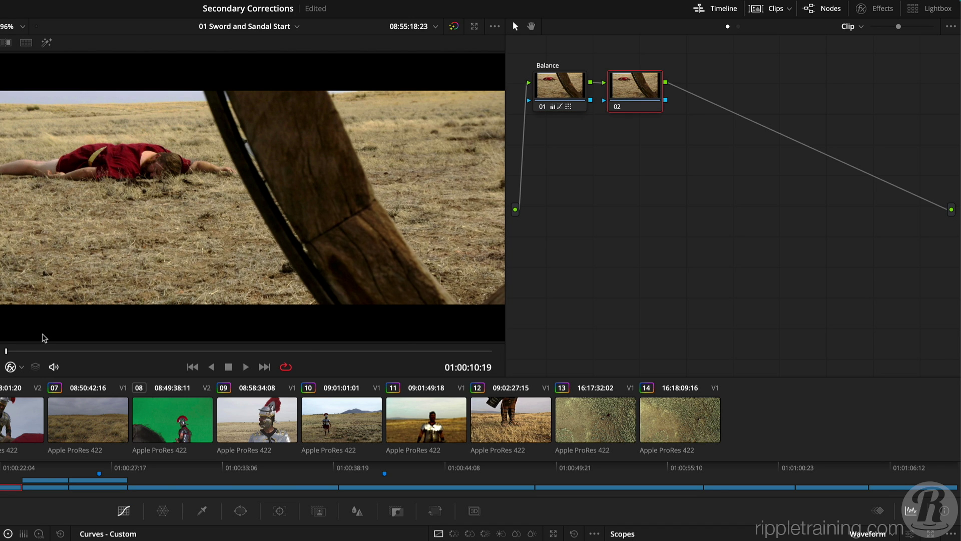
text(Depth Map)
key(Return)
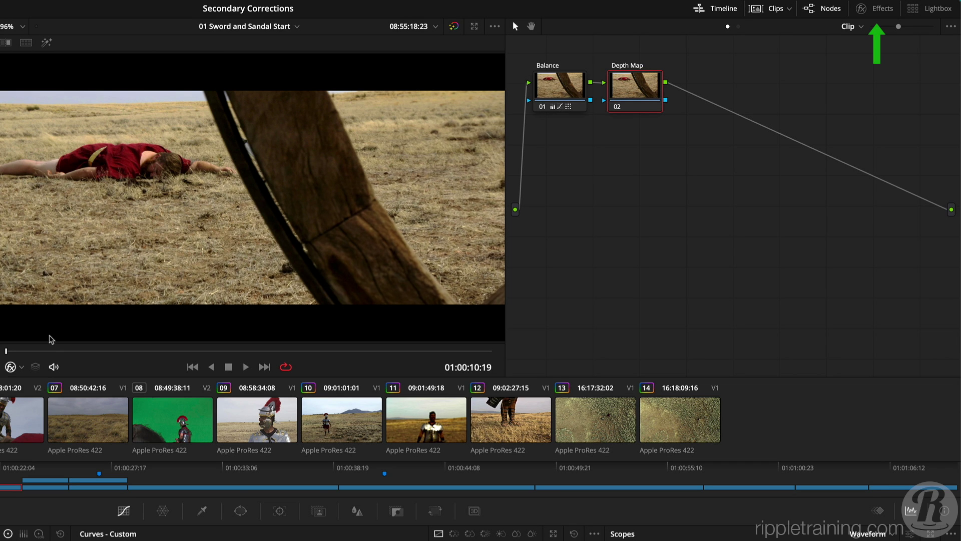
Apply the Resolve FX Refine Depth Map effect from the Effects Library to node 02
click(882, 9)
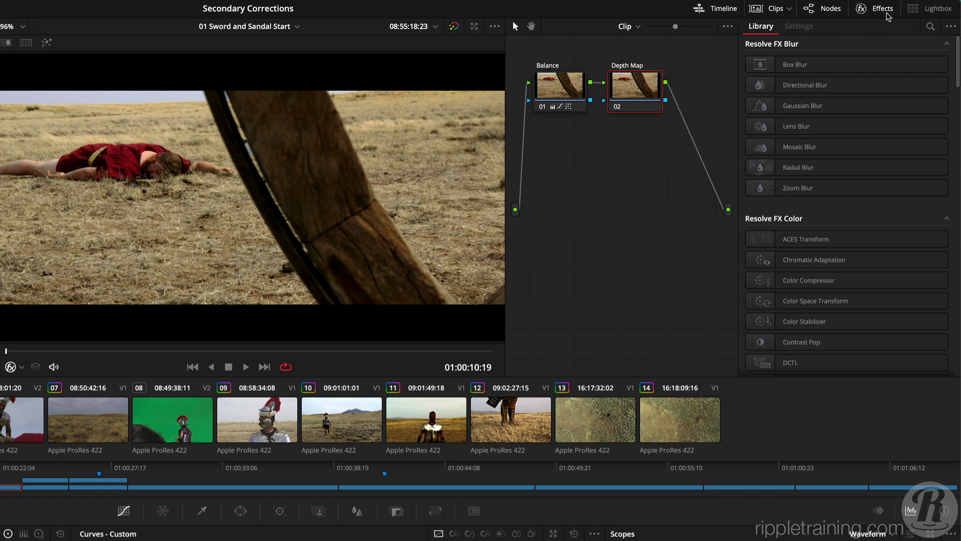
scroll(851, 257, down, 15)
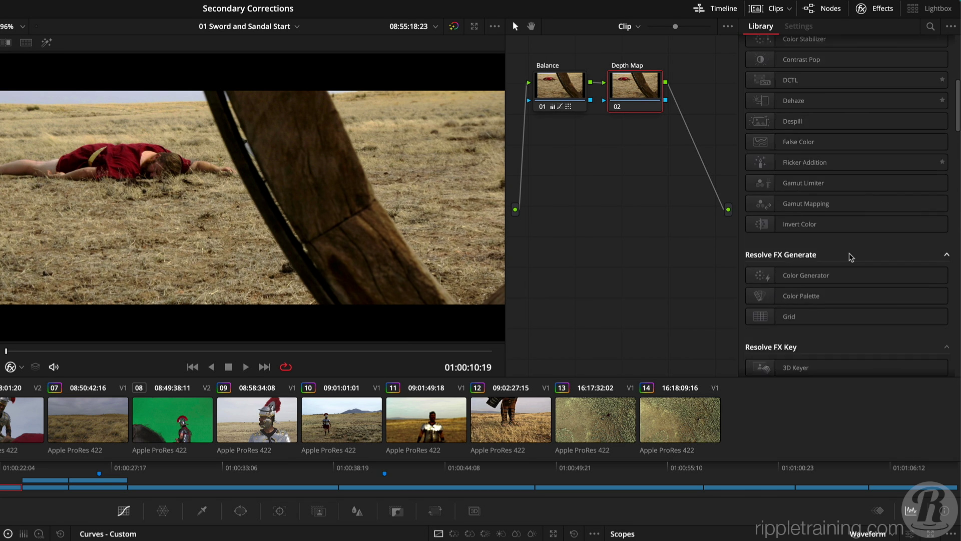
scroll(851, 257, down, 14)
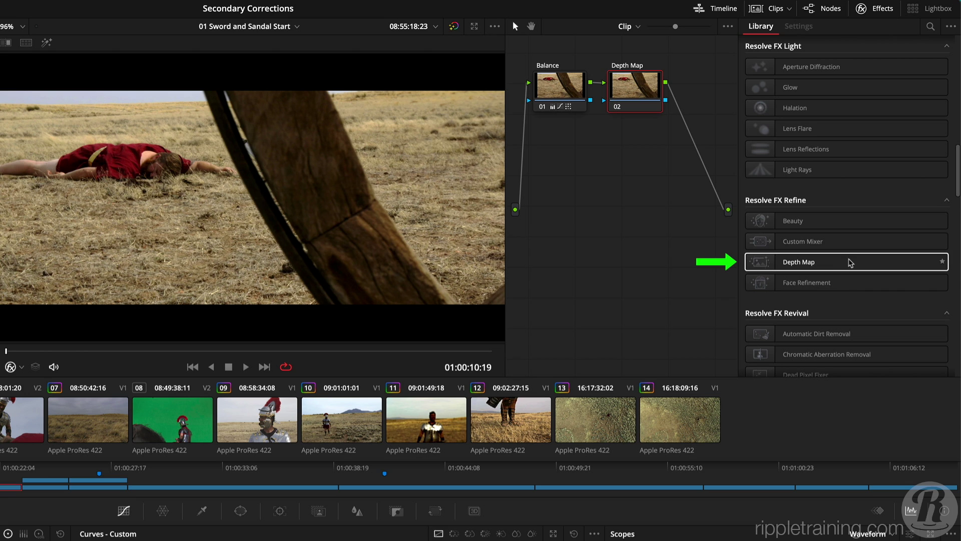
drag(850, 258, 643, 94)
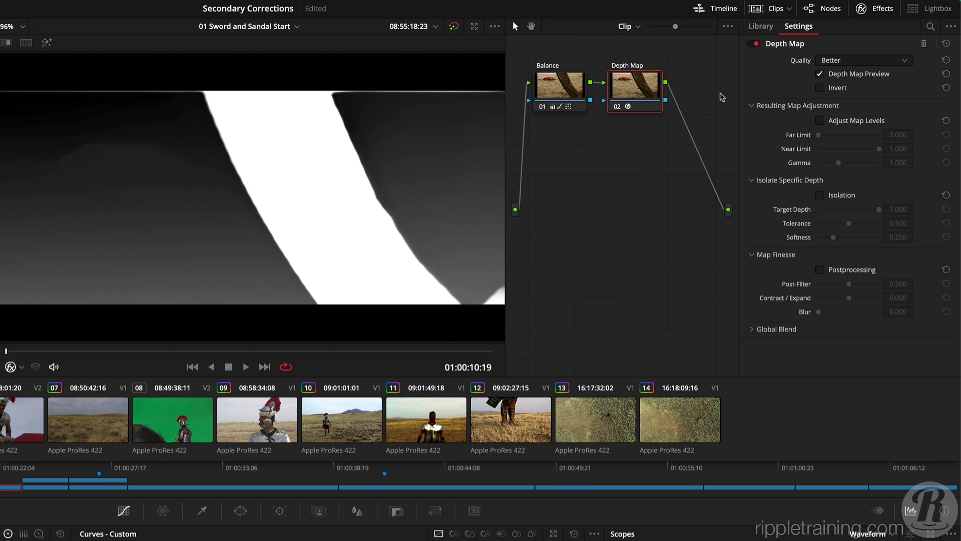
Switch Depth Map quality to Faster and scrub the matte through the clip and back
click(878, 64)
click(874, 78)
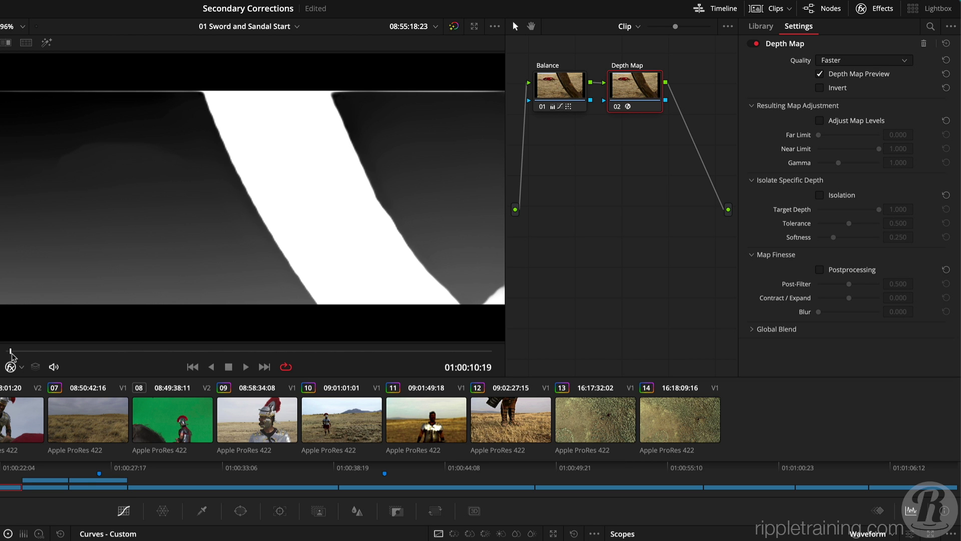
drag(7, 351, 487, 349)
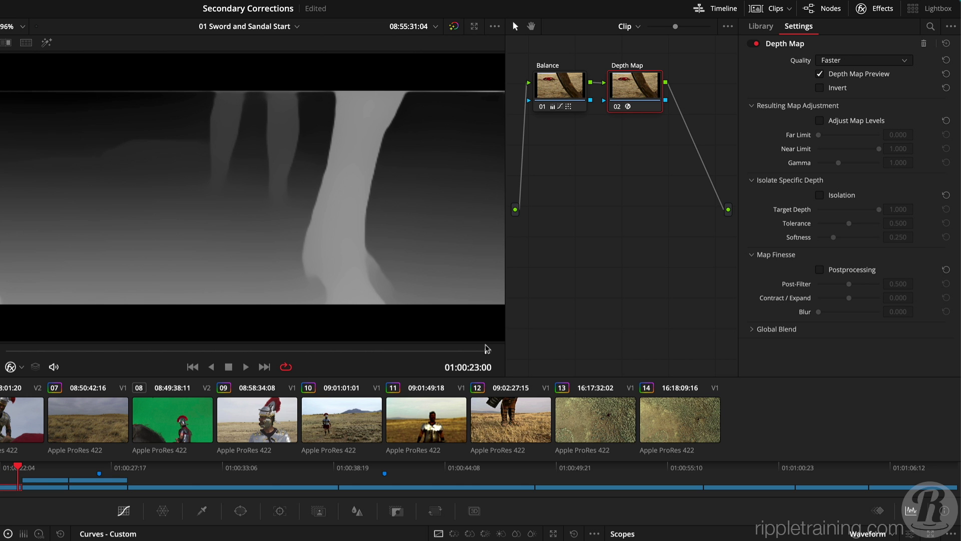
drag(487, 349, 6, 350)
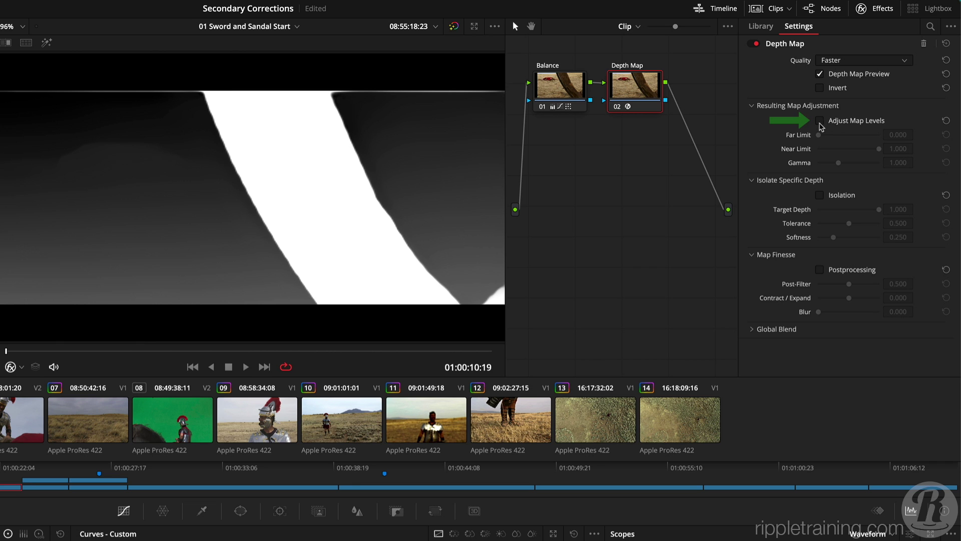
Enable Adjust Map Levels with Far Limit 0.376 and Gamma 1.959, returning Quality to Better
click(820, 121)
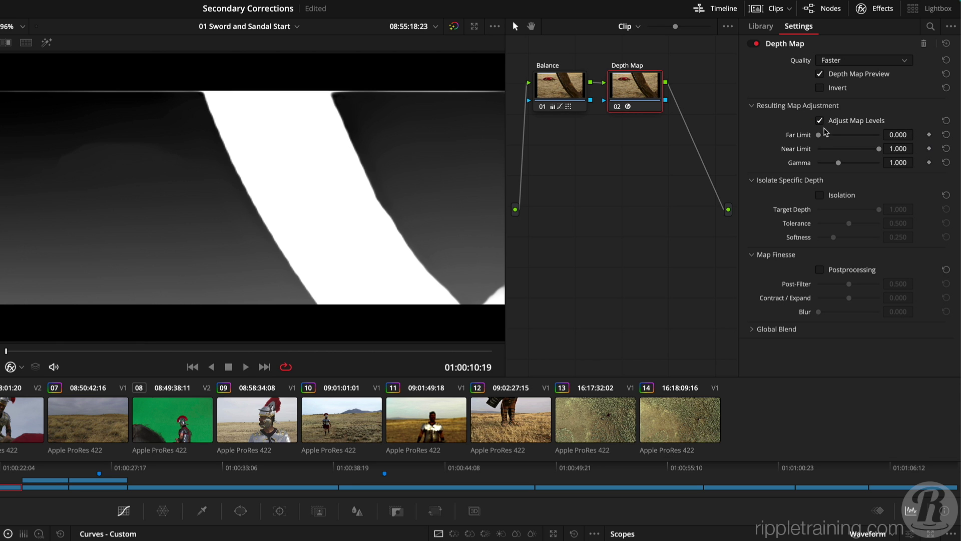
drag(819, 134, 841, 136)
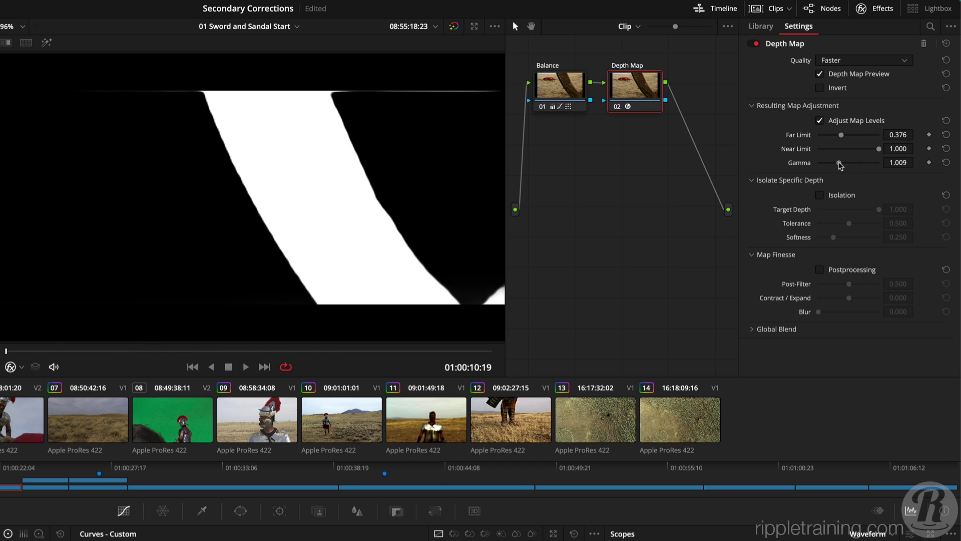
drag(839, 162, 879, 163)
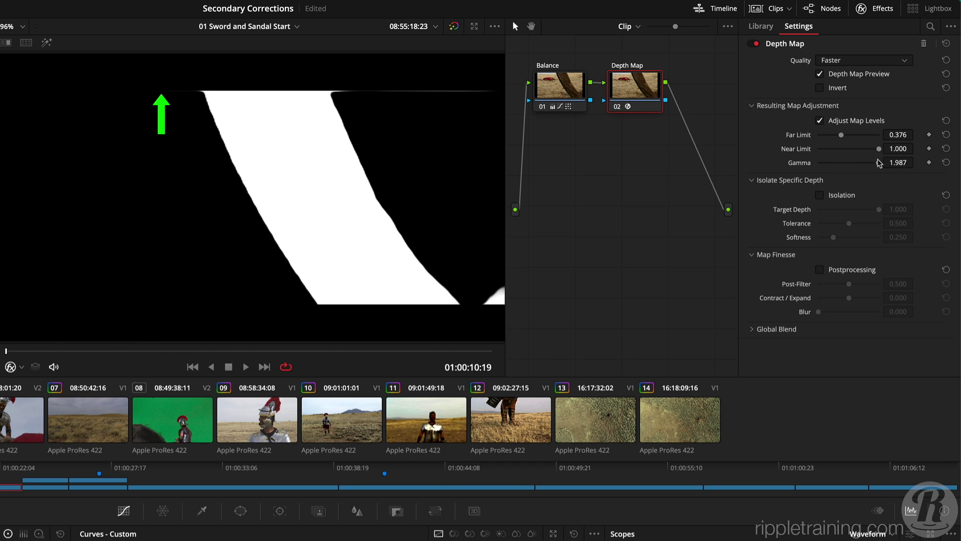
drag(880, 162, 879, 163)
click(850, 61)
click(849, 92)
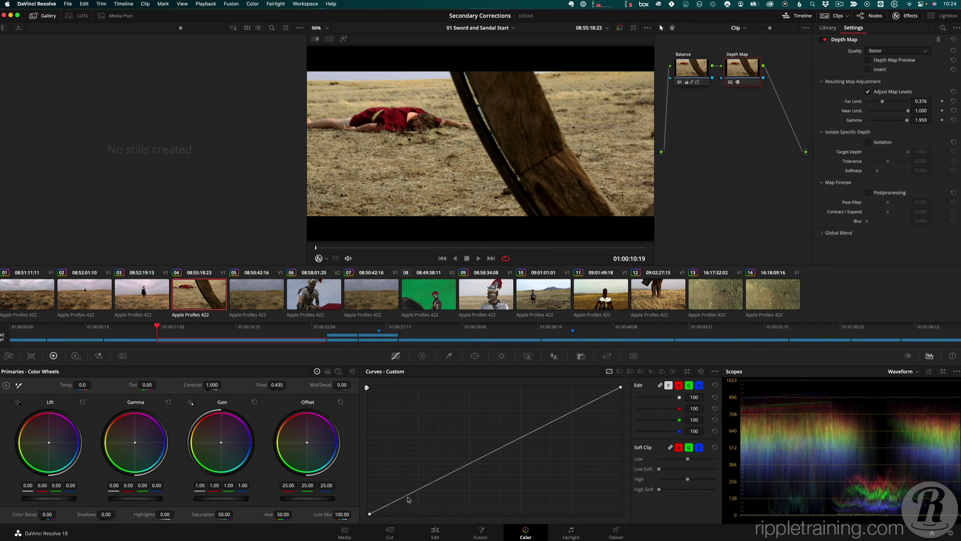
Brighten the wheel with a lifted custom curve and lower Saturation to 42.40
click(412, 493)
drag(413, 495, 410, 488)
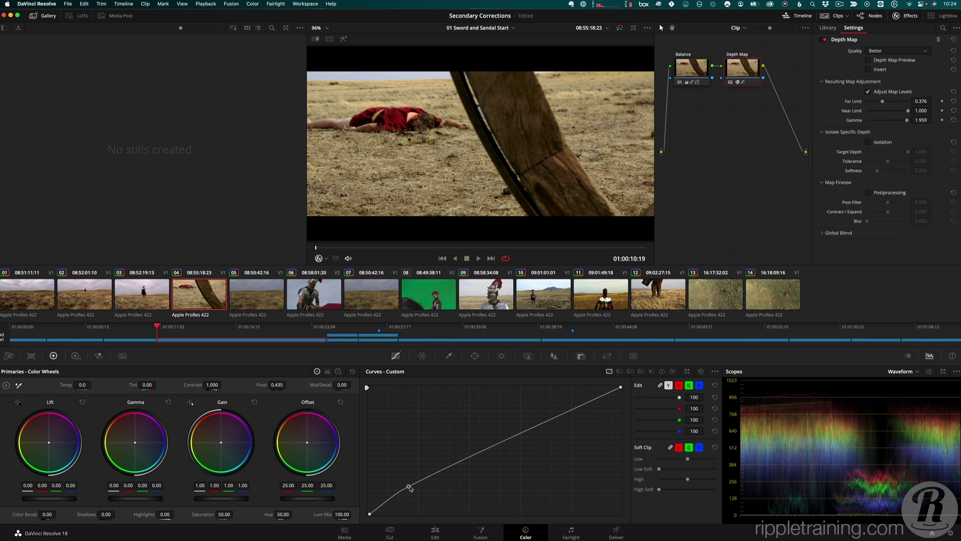
drag(621, 387, 596, 386)
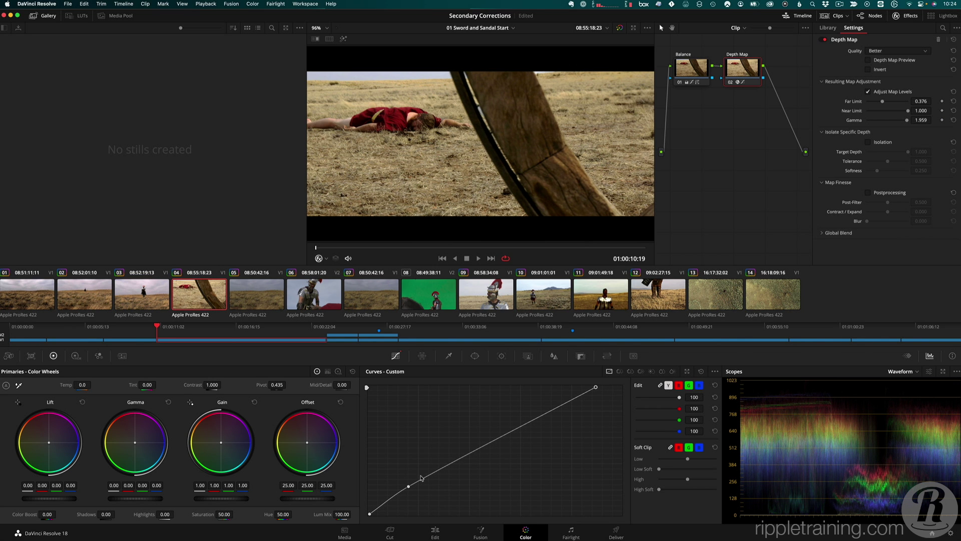
drag(407, 488, 406, 488)
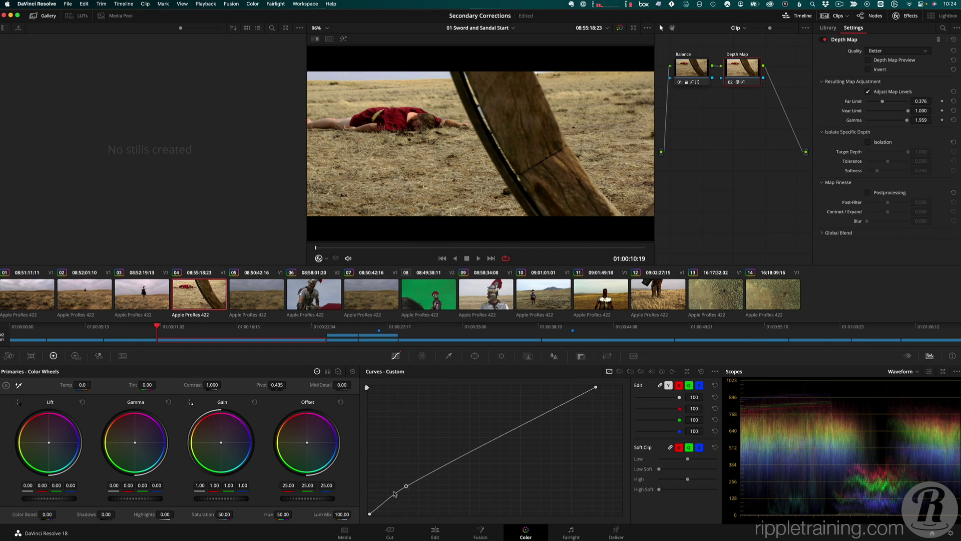
drag(226, 514, 214, 516)
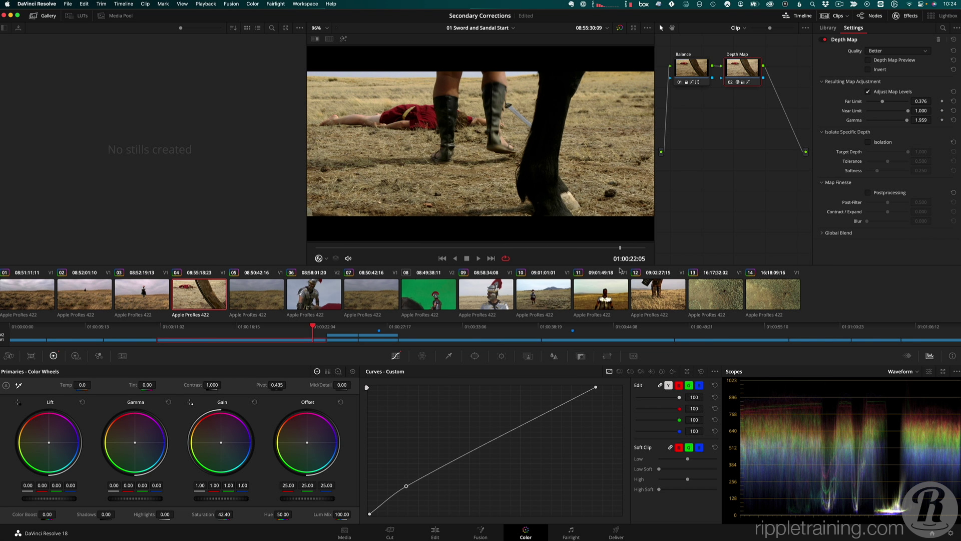
Review the shot backward, then preview the depth map at Faster with Near Limit 0.587, Gamma 2.992
key(j)
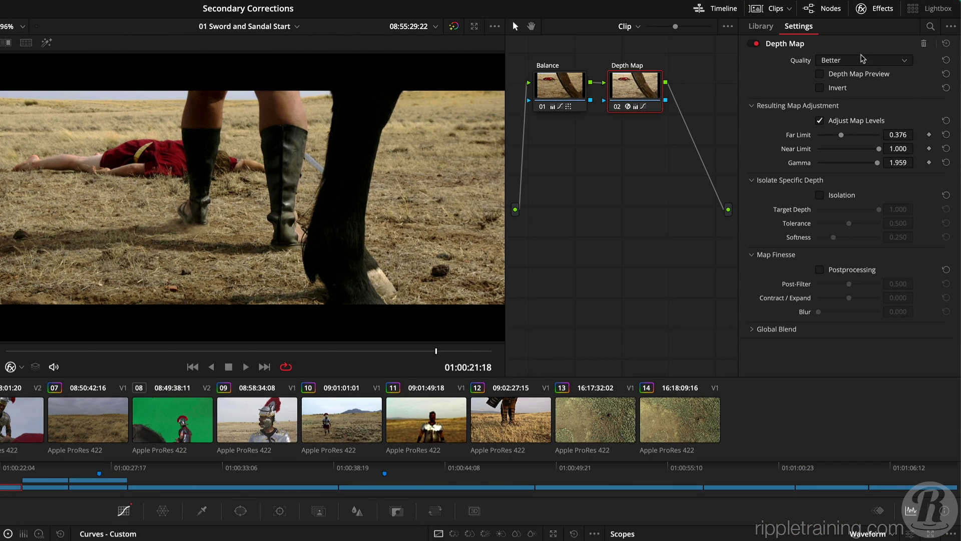
click(898, 50)
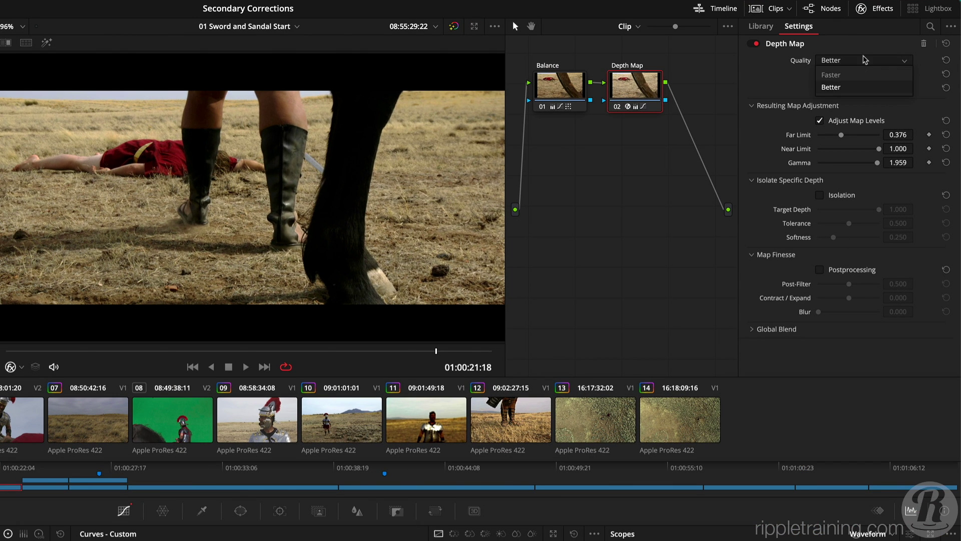
click(831, 74)
click(820, 74)
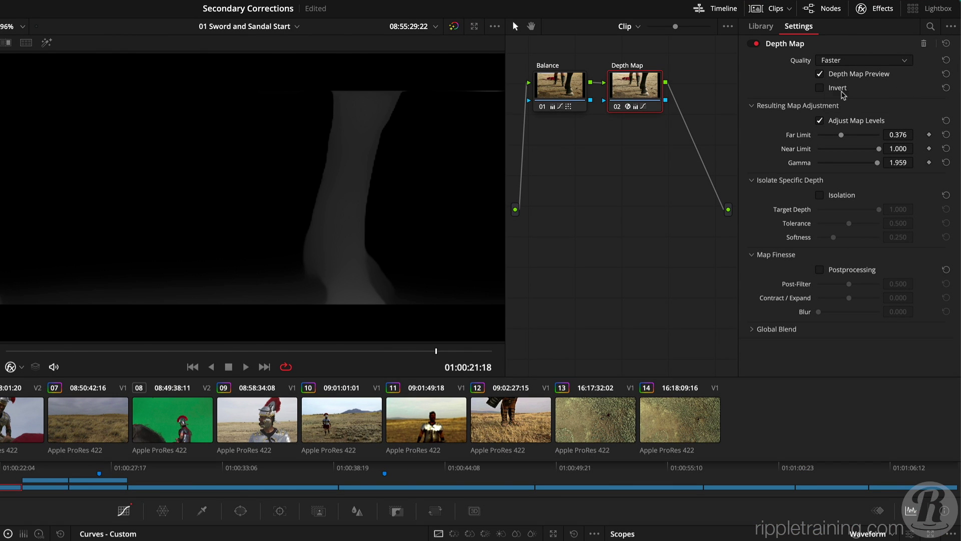
drag(878, 148, 902, 166)
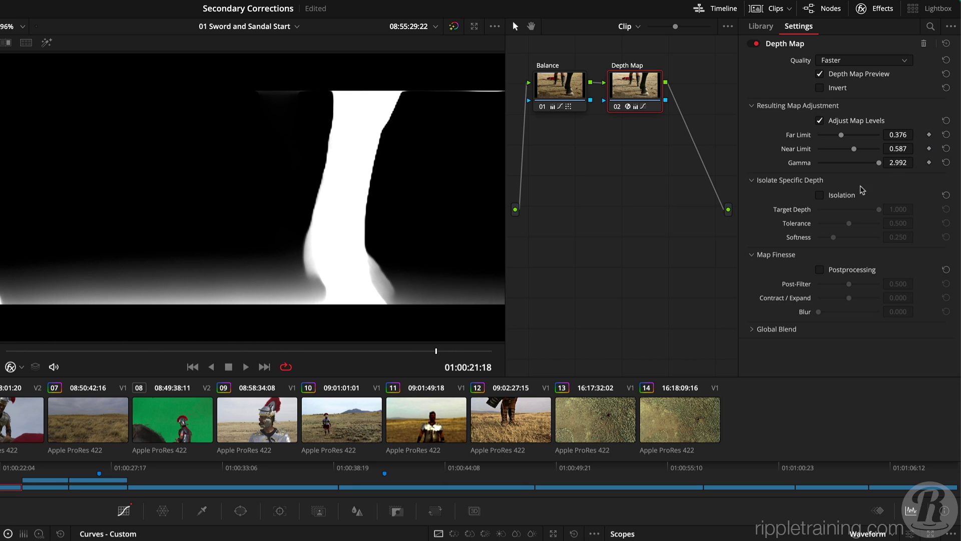
Set Depth Map quality back to Better and turn off the depth map preview
click(862, 62)
click(865, 88)
click(819, 75)
click(820, 75)
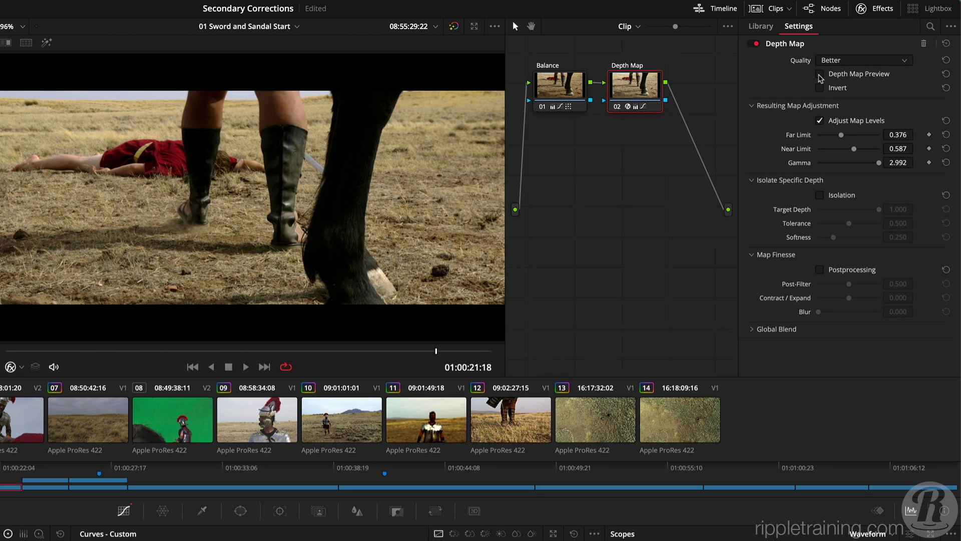
Toggle the Depth Map node on and off to compare, leaving it enabled
key(ctrl+d)
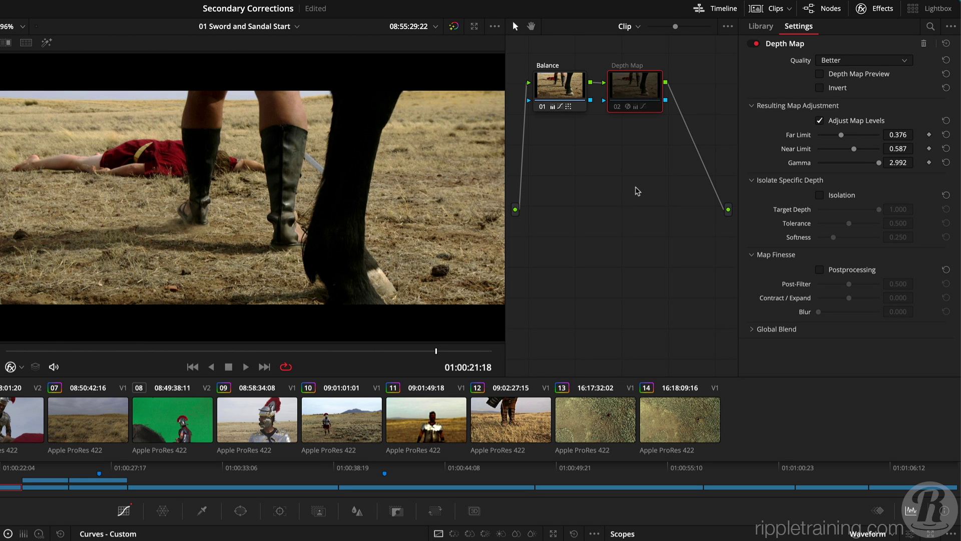
key(ctrl+d)
key(ctrl+d)
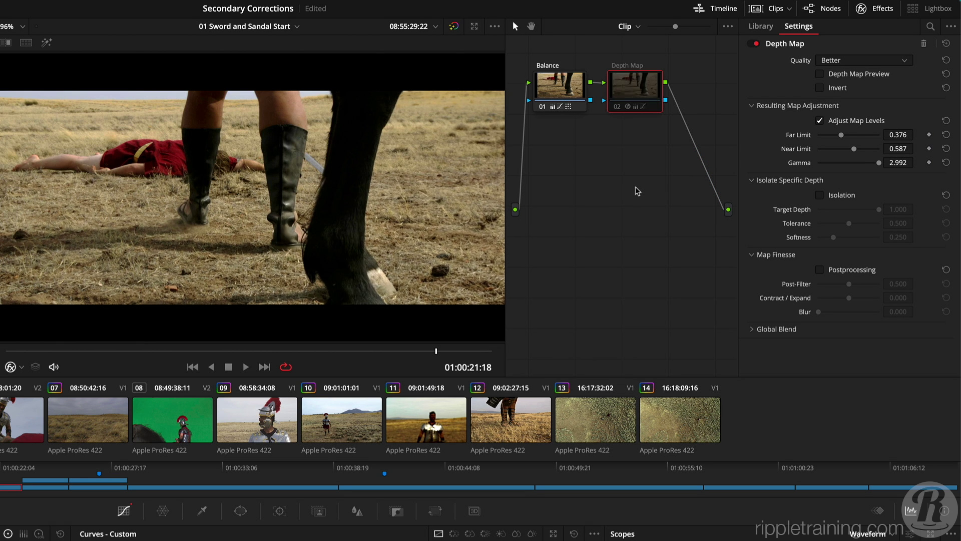
key(ctrl+d)
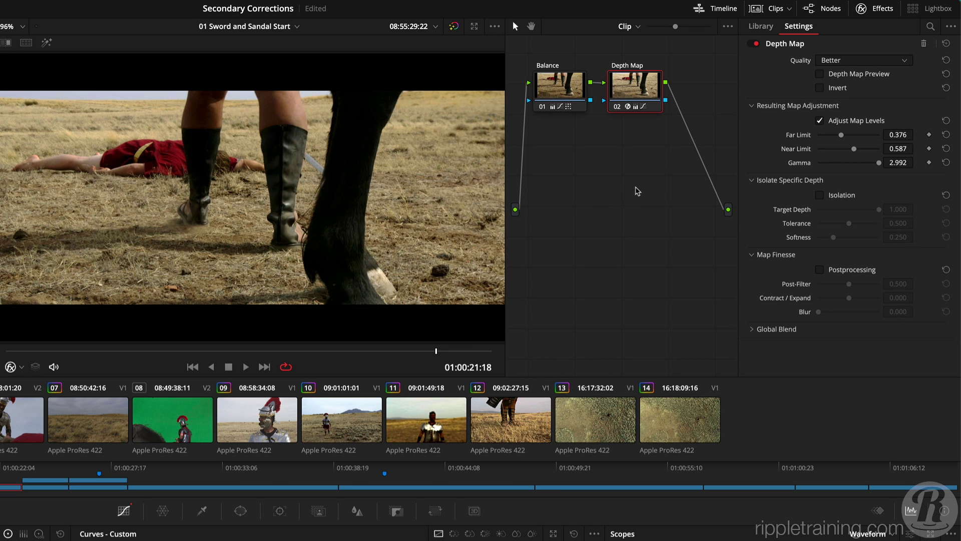
key(ctrl+d)
key(ctrl+d)
Add serial node 03 after the Depth Map node and place it lower in the graph
key(alt+s)
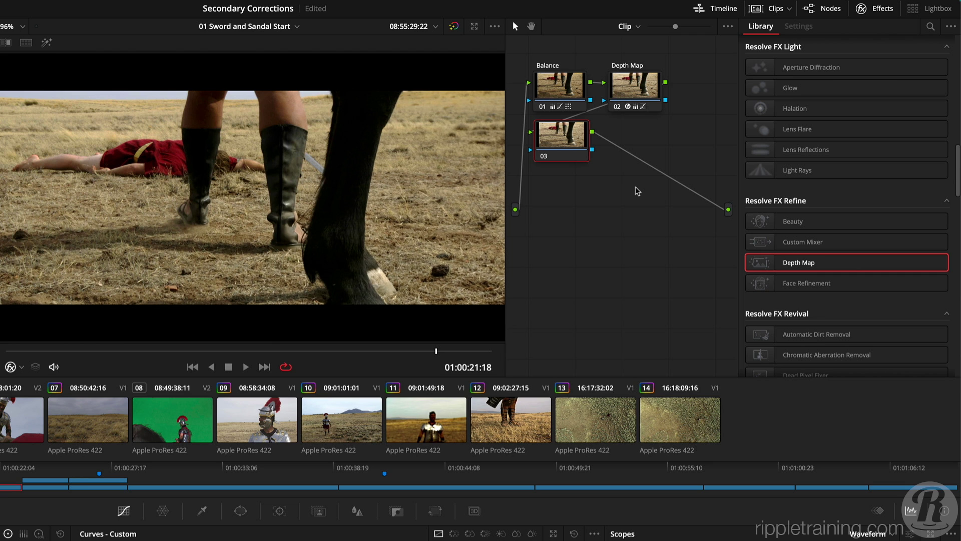
click(643, 89)
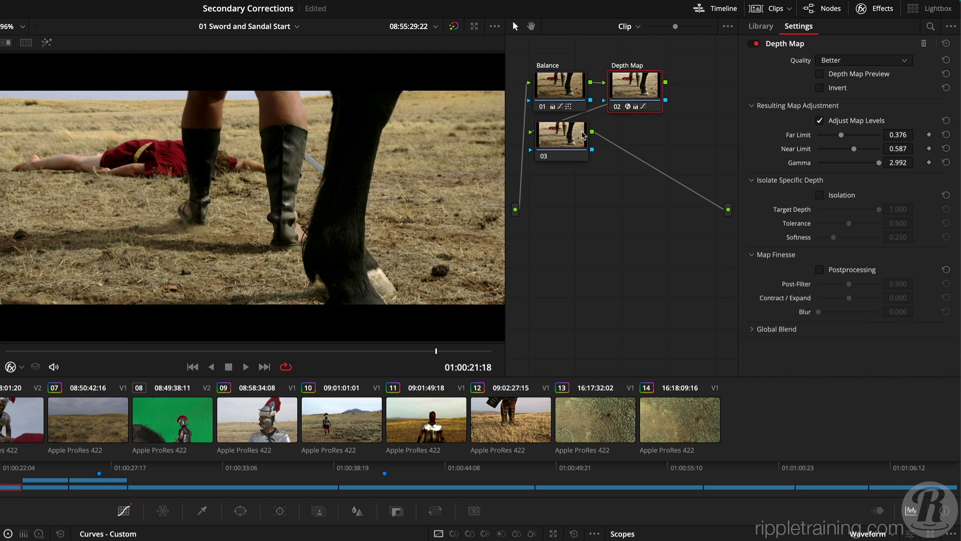
drag(563, 140, 586, 171)
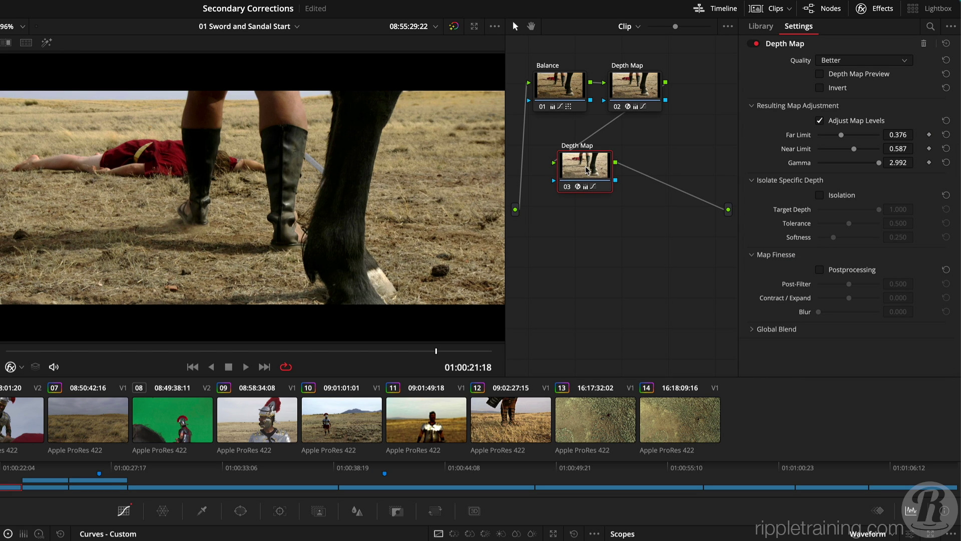
Reset the new Depth Map effect to defaults and set its Quality to Faster
click(946, 44)
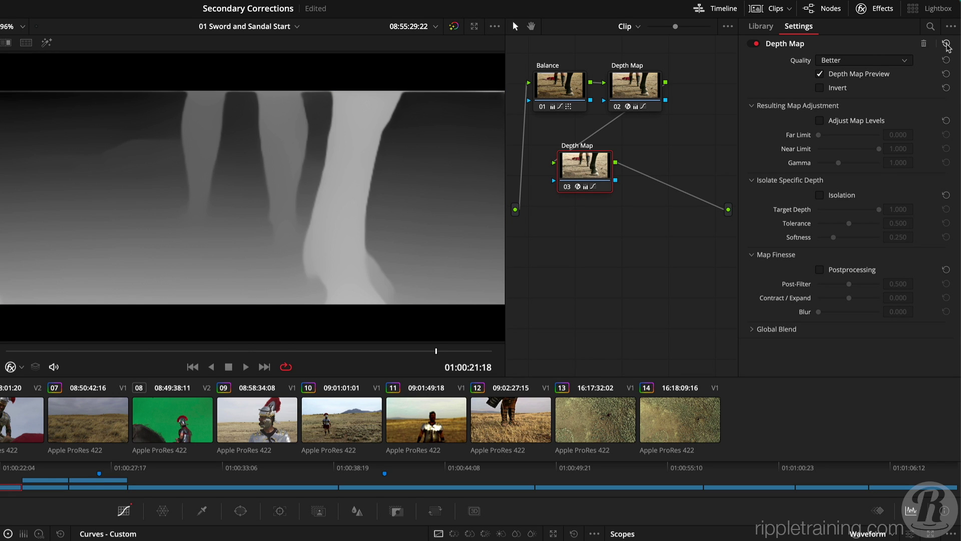
click(881, 60)
click(874, 75)
Isolate the soldier's legs in node 03's depth map: Target Depth 0.376, Tolerance 0.119, Contract/Expand -0.211, Blur 0.119
click(820, 196)
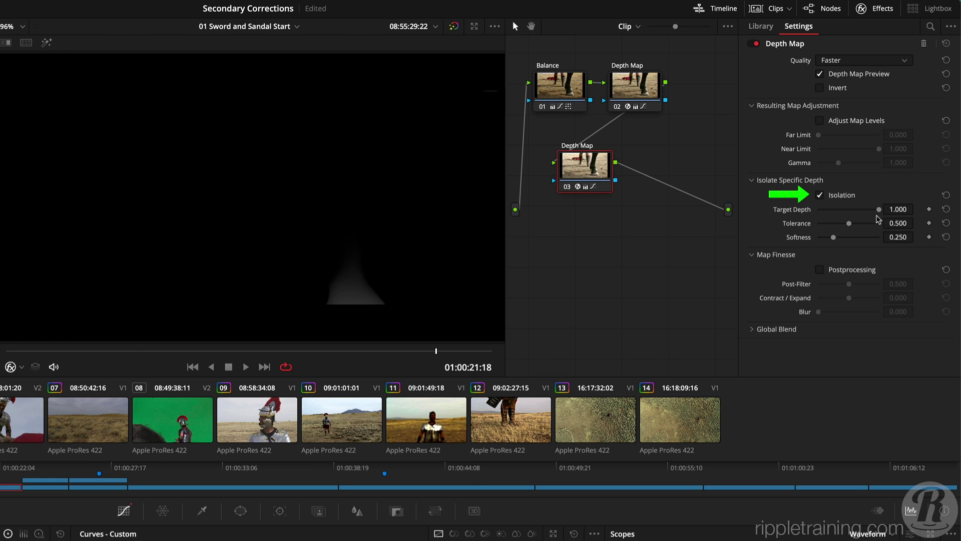
drag(879, 210, 843, 212)
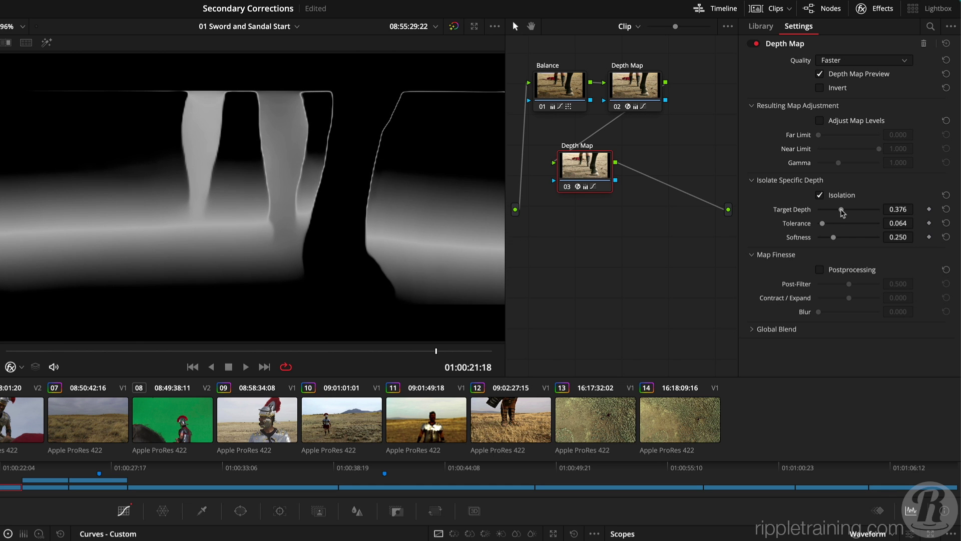
click(820, 270)
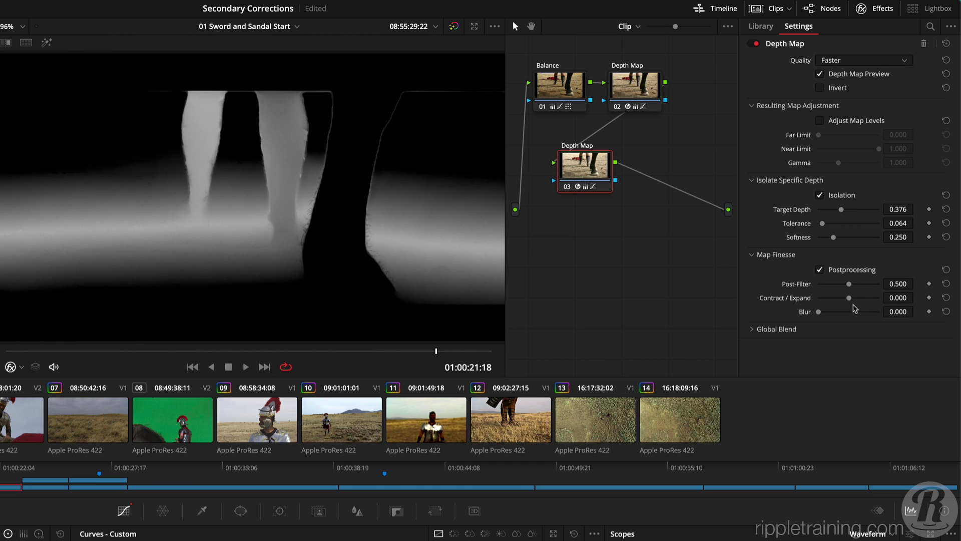
drag(849, 299, 826, 312)
drag(822, 224, 826, 228)
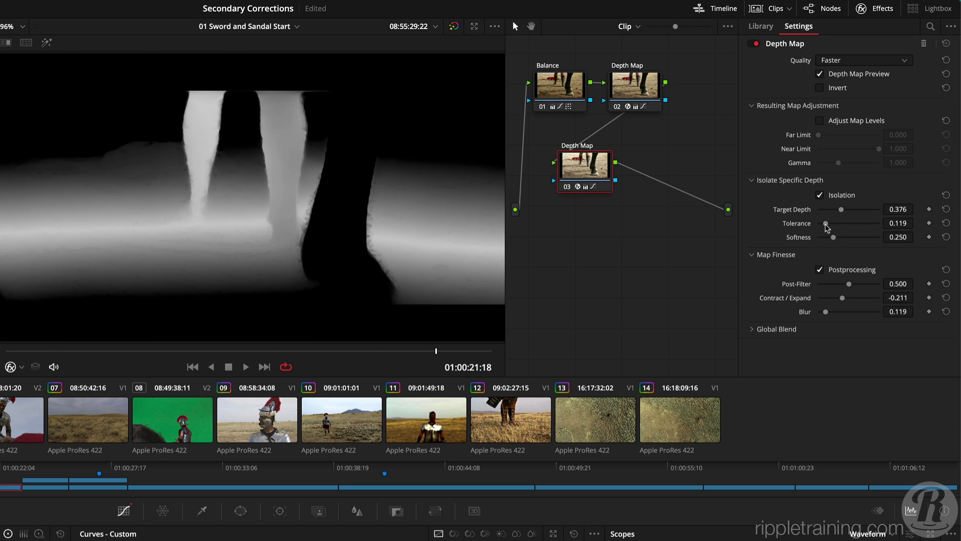
click(873, 62)
Use Better quality, hide the depth preview, lower the curve's low end, set saturation 54.00 and compare
click(869, 86)
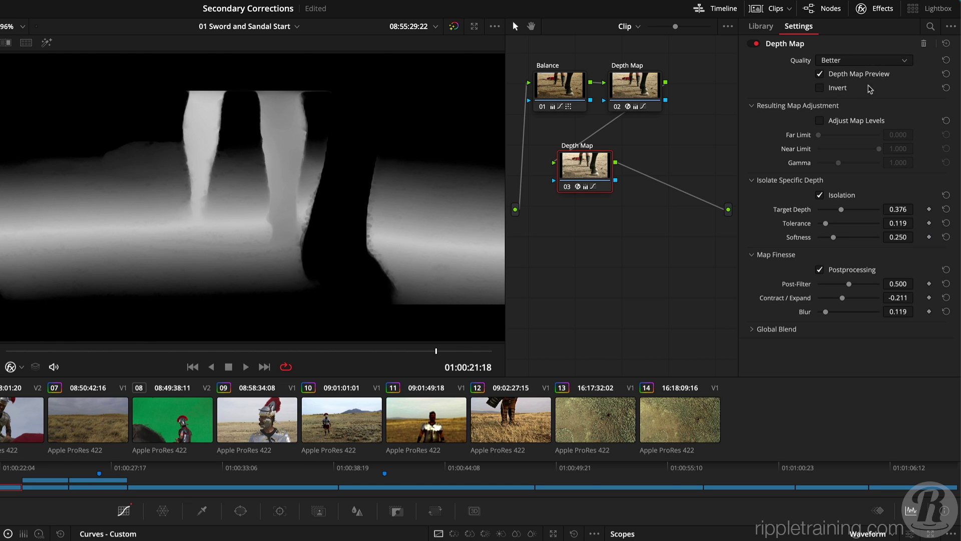
click(819, 75)
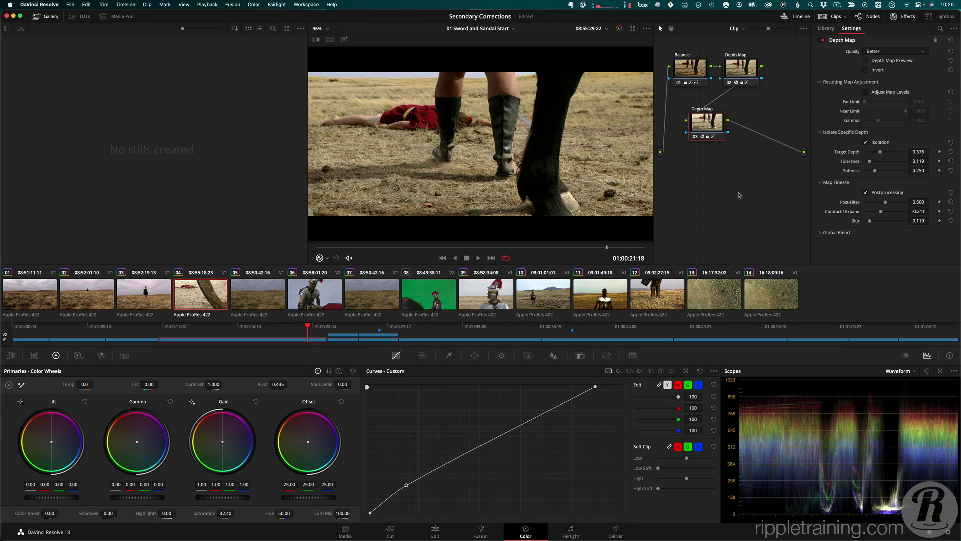
drag(406, 487, 409, 490)
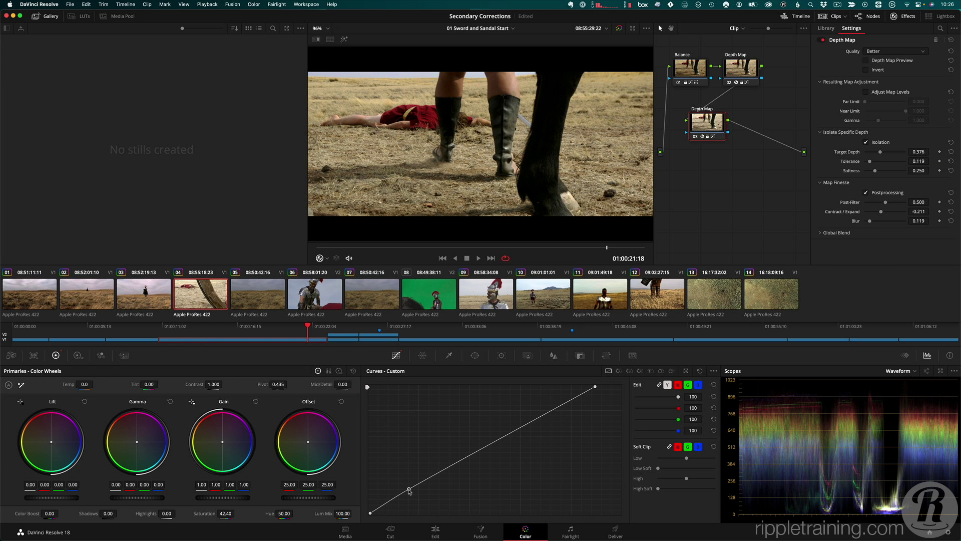
drag(230, 514, 254, 513)
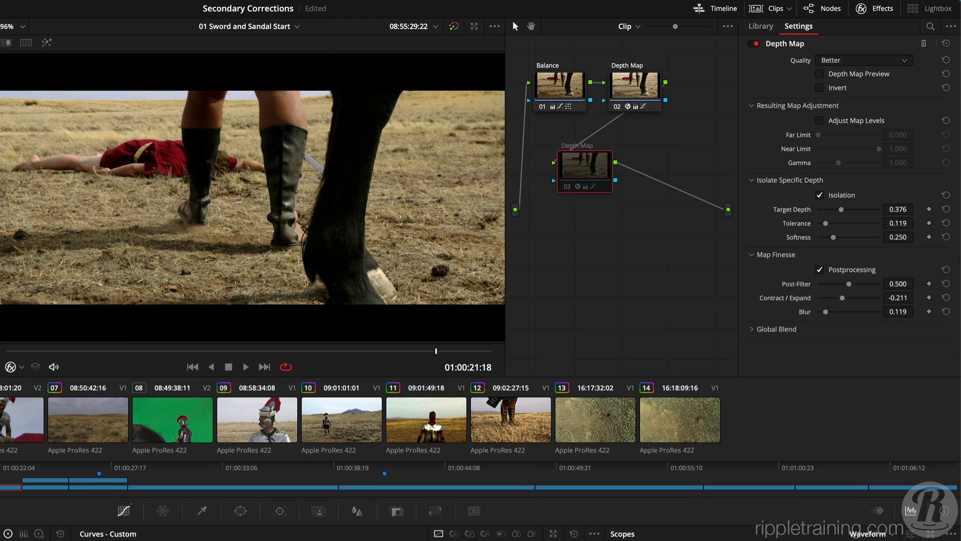
key(ctrl+d)
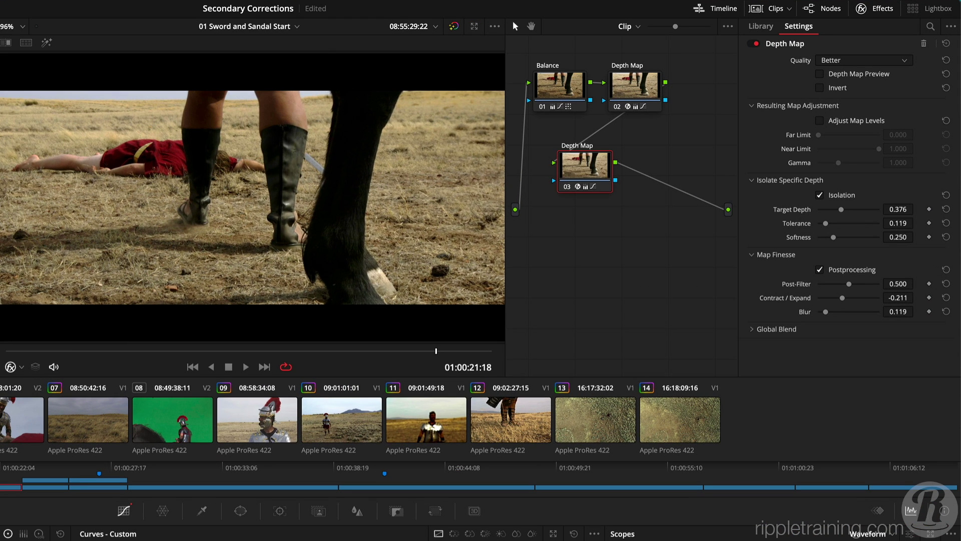
key(ctrl+d)
key(ctrl+d)
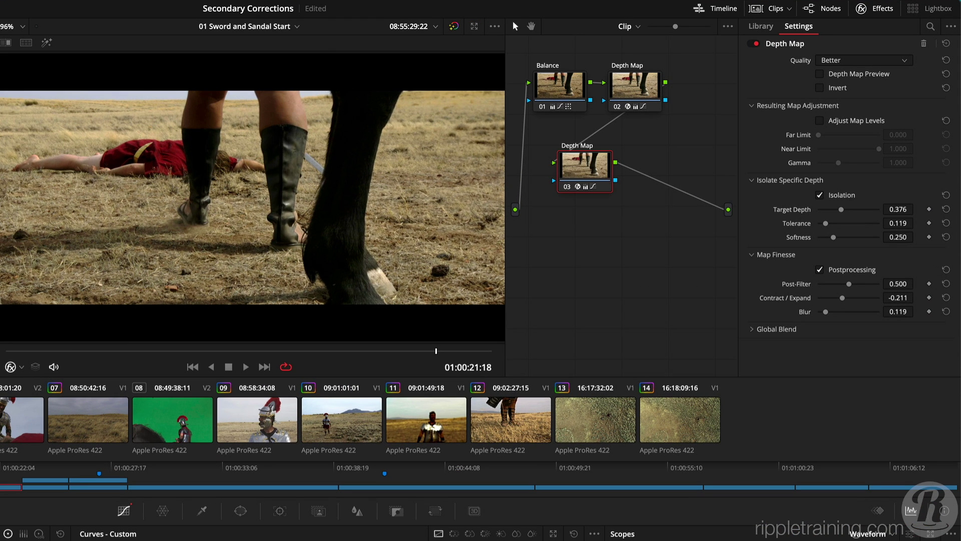